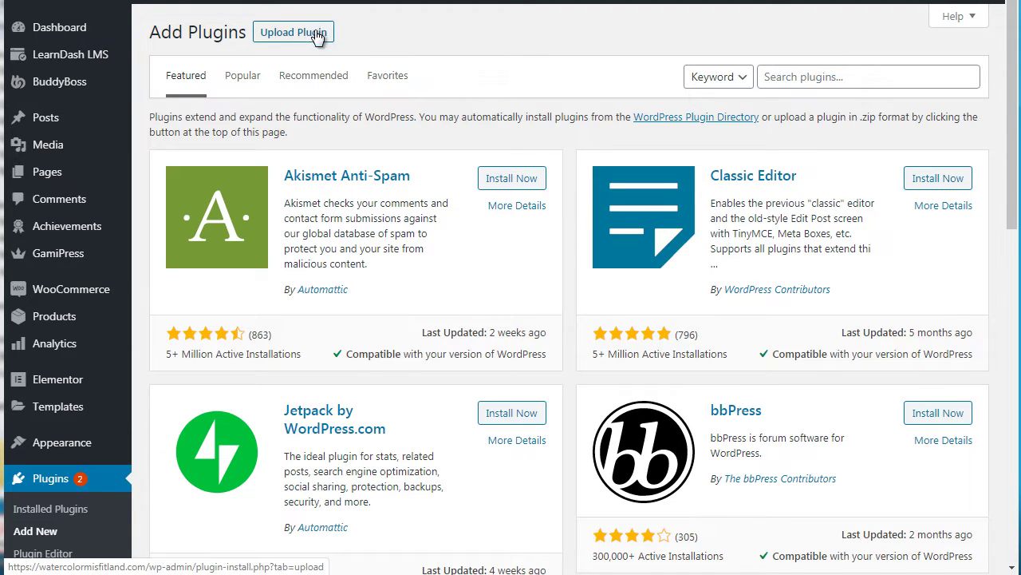
- Search the plugin directory for 'woocommerce' and confirm WooCommerce shows as Active
{"action": "left_click", "coordinate": [774, 77]}
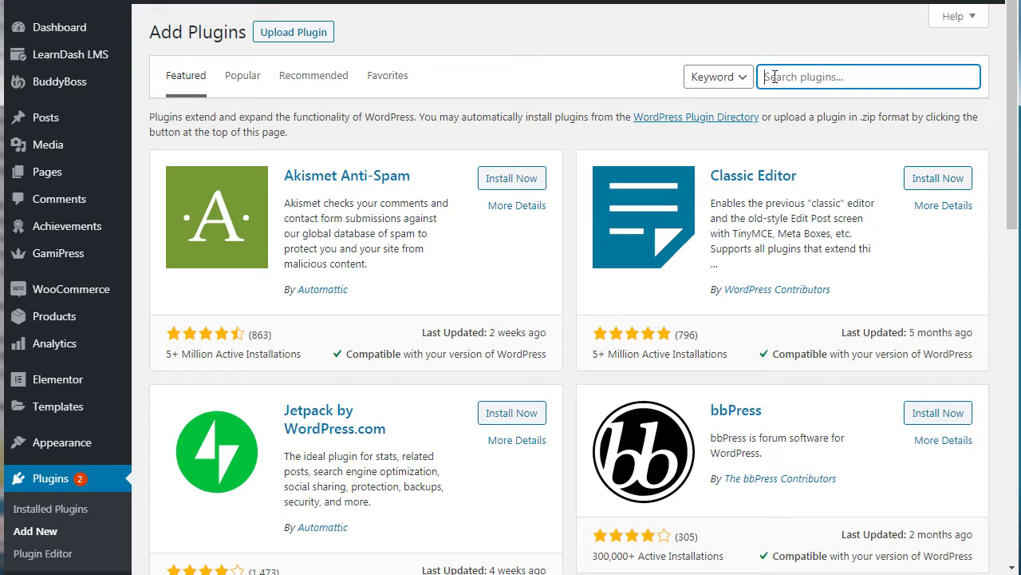
{"action": "type", "text": "w"}
{"action": "type", "text": "oocommerce"}
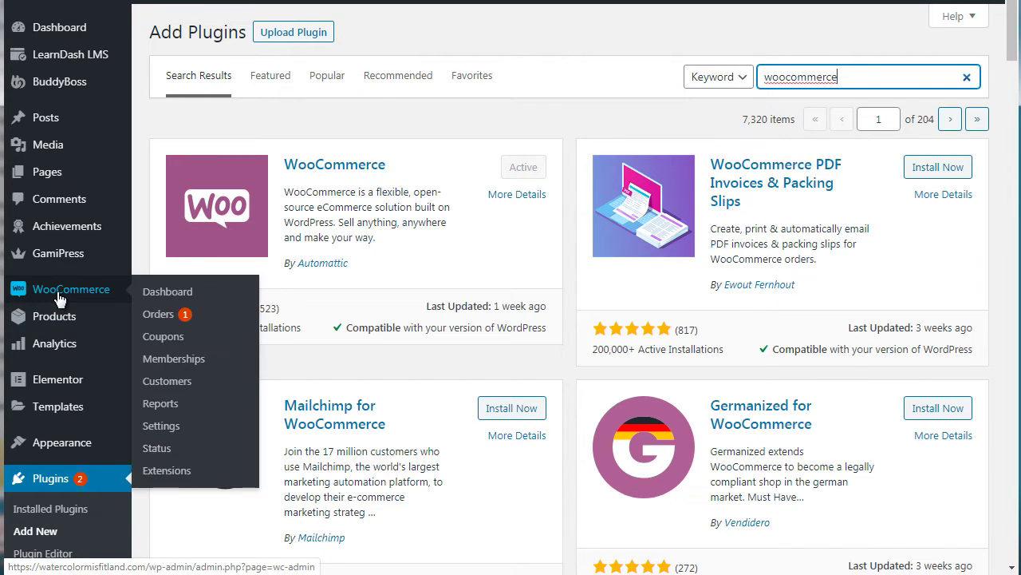
- Go to WooCommerce Settings from the sidebar, landing on the Memberships general options
{"action": "mouse_move", "coordinate": [71, 289]}
{"action": "mouse_move", "coordinate": [69, 293]}
{"action": "left_mouse_down"}
{"action": "mouse_move", "coordinate": [61, 289]}
{"action": "mouse_move", "coordinate": [136, 307]}
{"action": "left_mouse_up"}
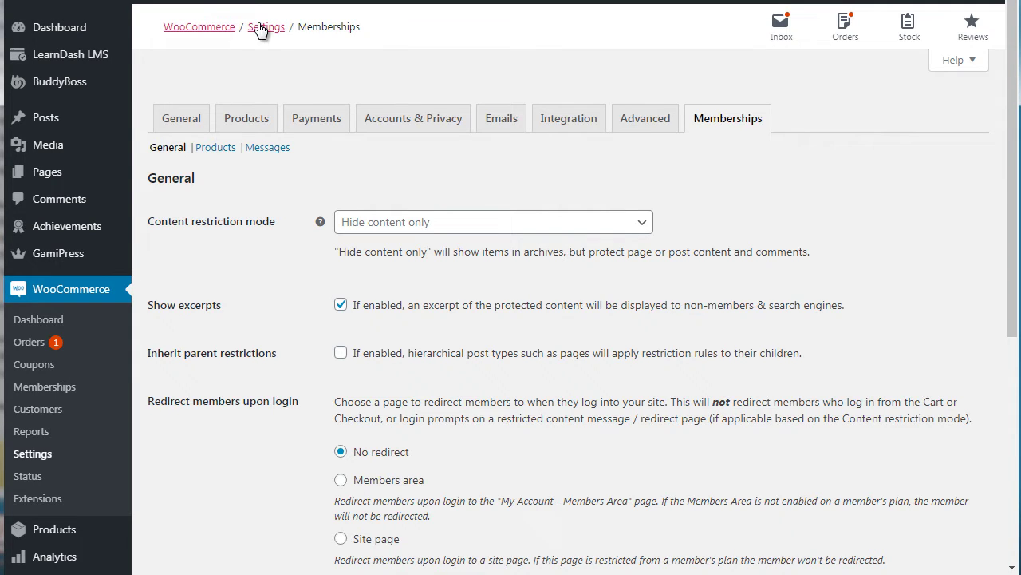
- Review the Products settings covering the shop page, add-to-cart behaviour and measurement units
{"action": "left_click", "coordinate": [249, 120]}
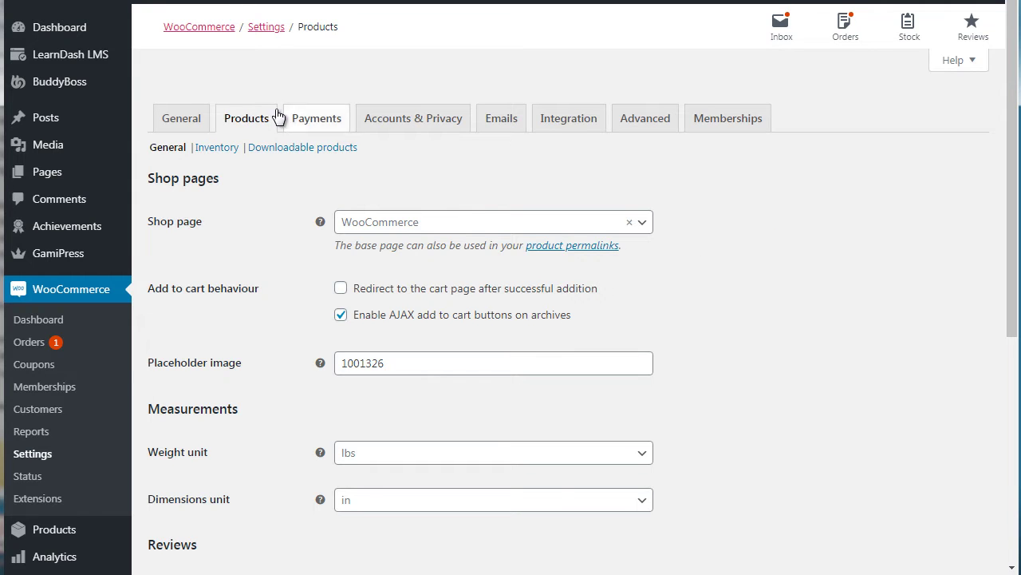
- Review the Payments settings, where Stripe credit card is the only enabled method
{"action": "left_click", "coordinate": [313, 120]}
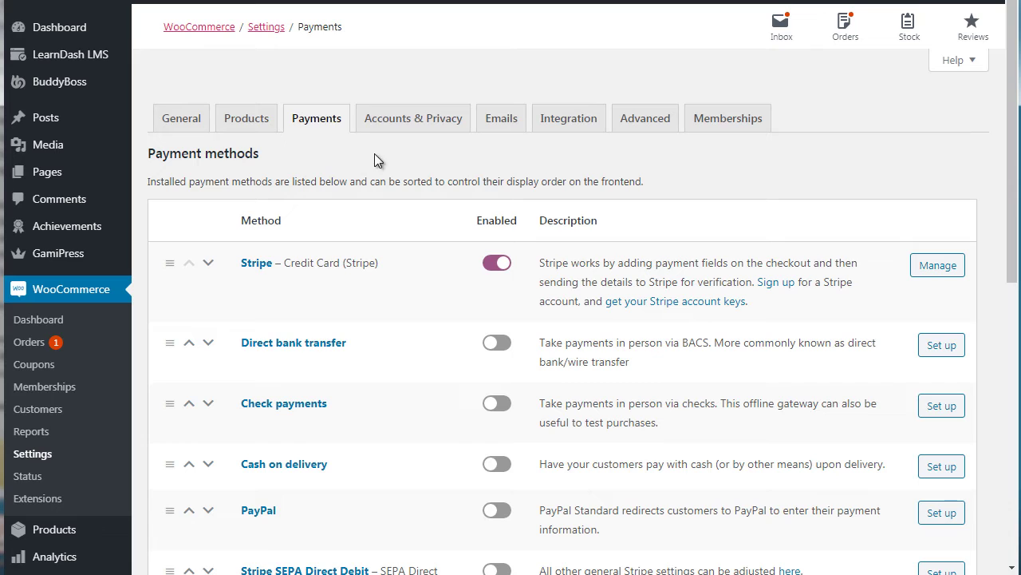
- Review Accounts & Privacy: guest checkout disabled, account creation during checkout allowed
{"action": "left_click", "coordinate": [421, 125]}
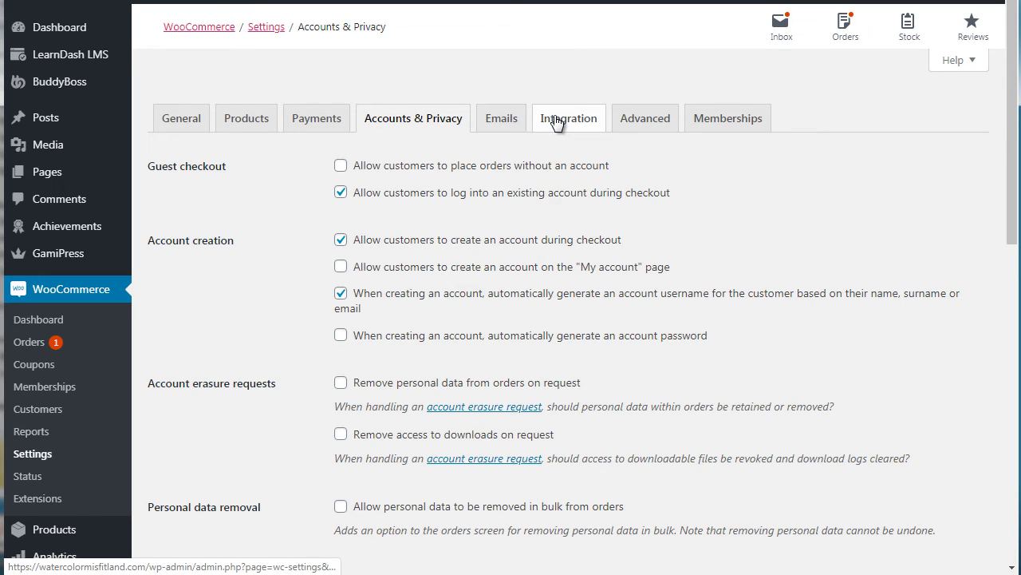
- Look over the Emails notification list, then return to the 'woocommerce' plugin search results
{"action": "left_click", "coordinate": [502, 122]}
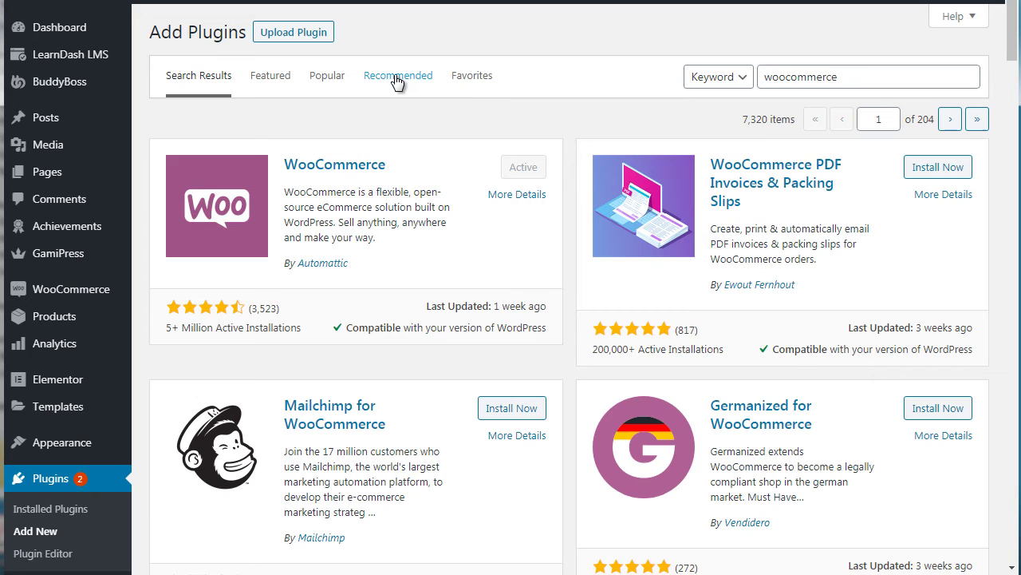
- Show the Upload Plugin option, then reopen WooCommerce Settings on the General tab's store address
{"action": "left_click", "coordinate": [308, 38]}
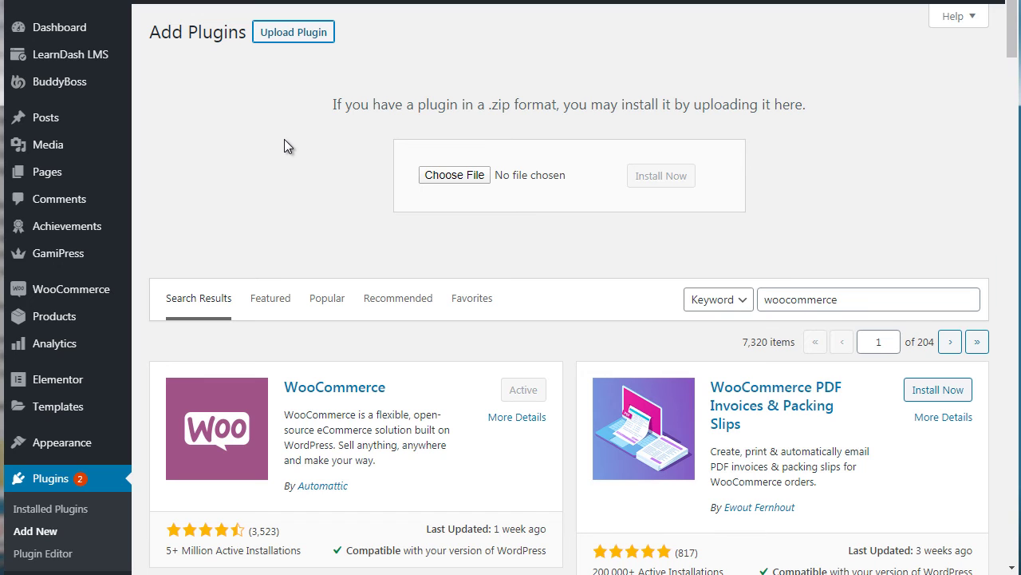
{"action": "mouse_move", "coordinate": [71, 289]}
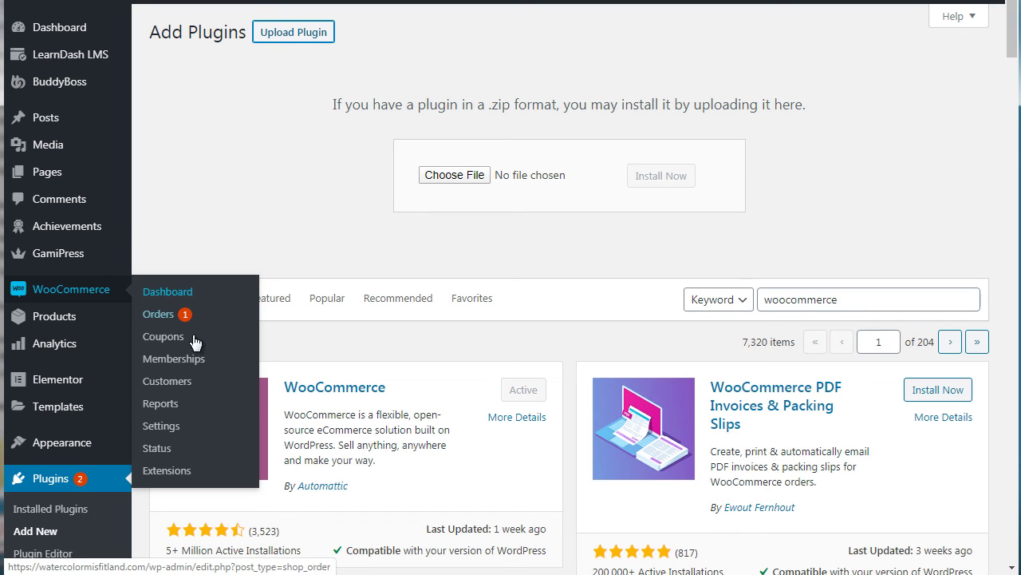
{"action": "left_click", "coordinate": [179, 425]}
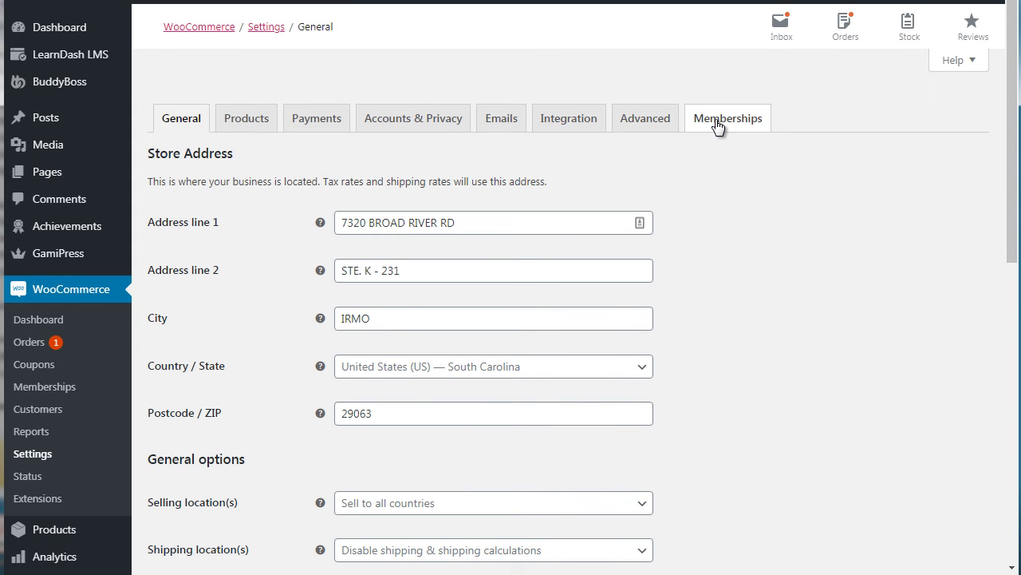
- Open the Memberships tab and scroll through its content restriction and login redirect options
{"action": "left_click", "coordinate": [718, 126]}
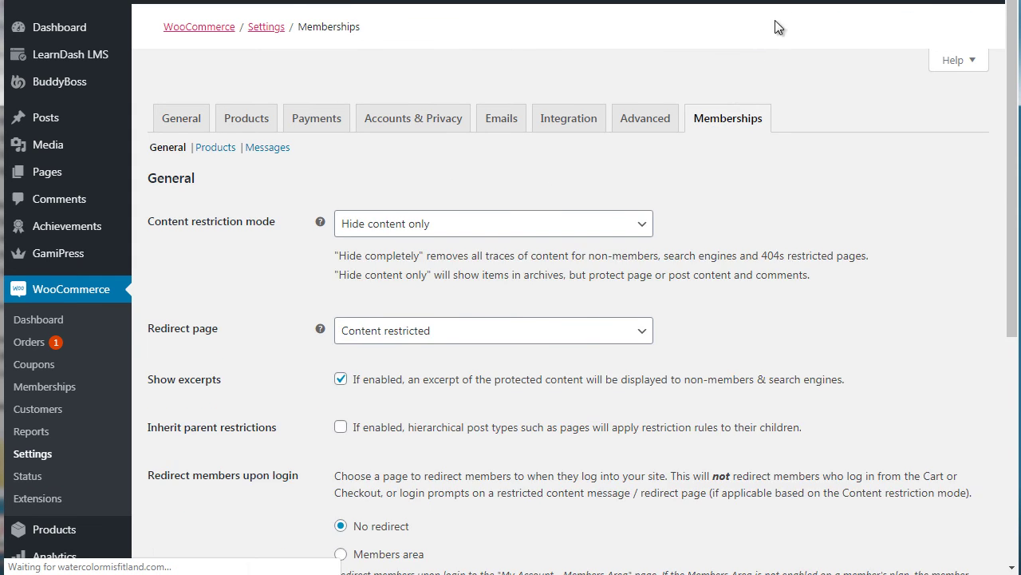
{"action": "left_click", "coordinate": [1013, 180]}
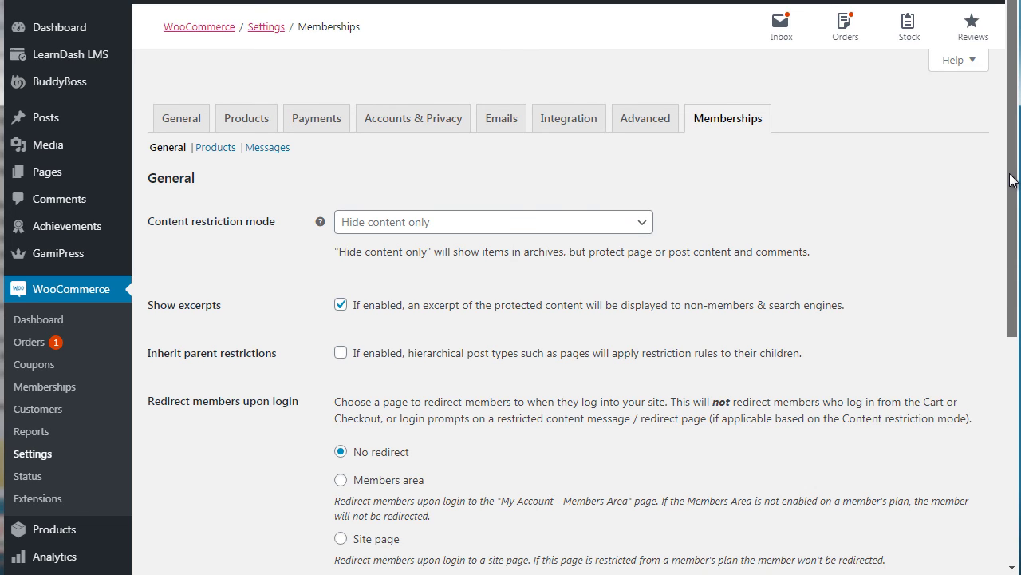
{"action": "left_click_drag", "start_coordinate": [1014, 181], "coordinate": [1017, 232]}
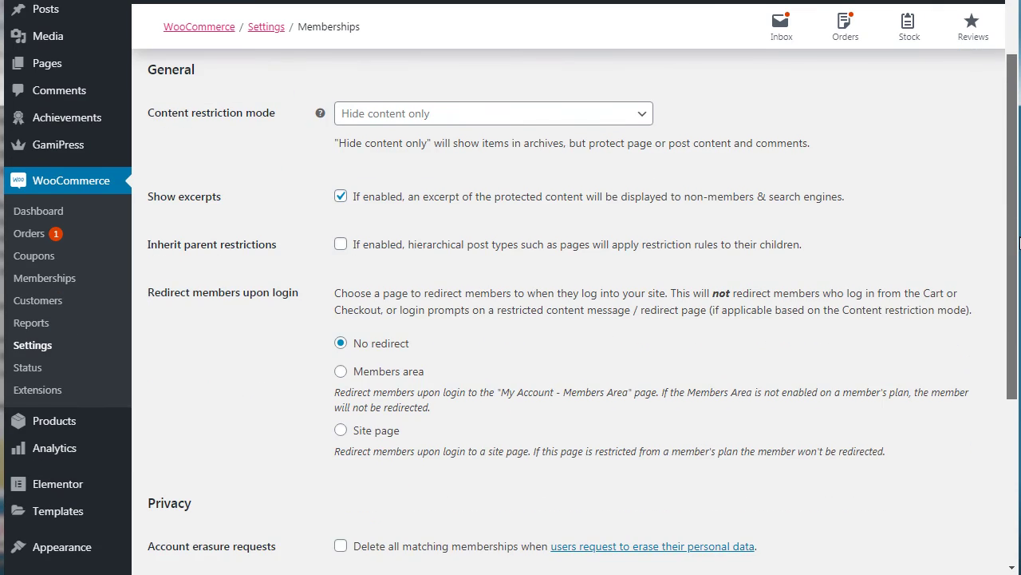